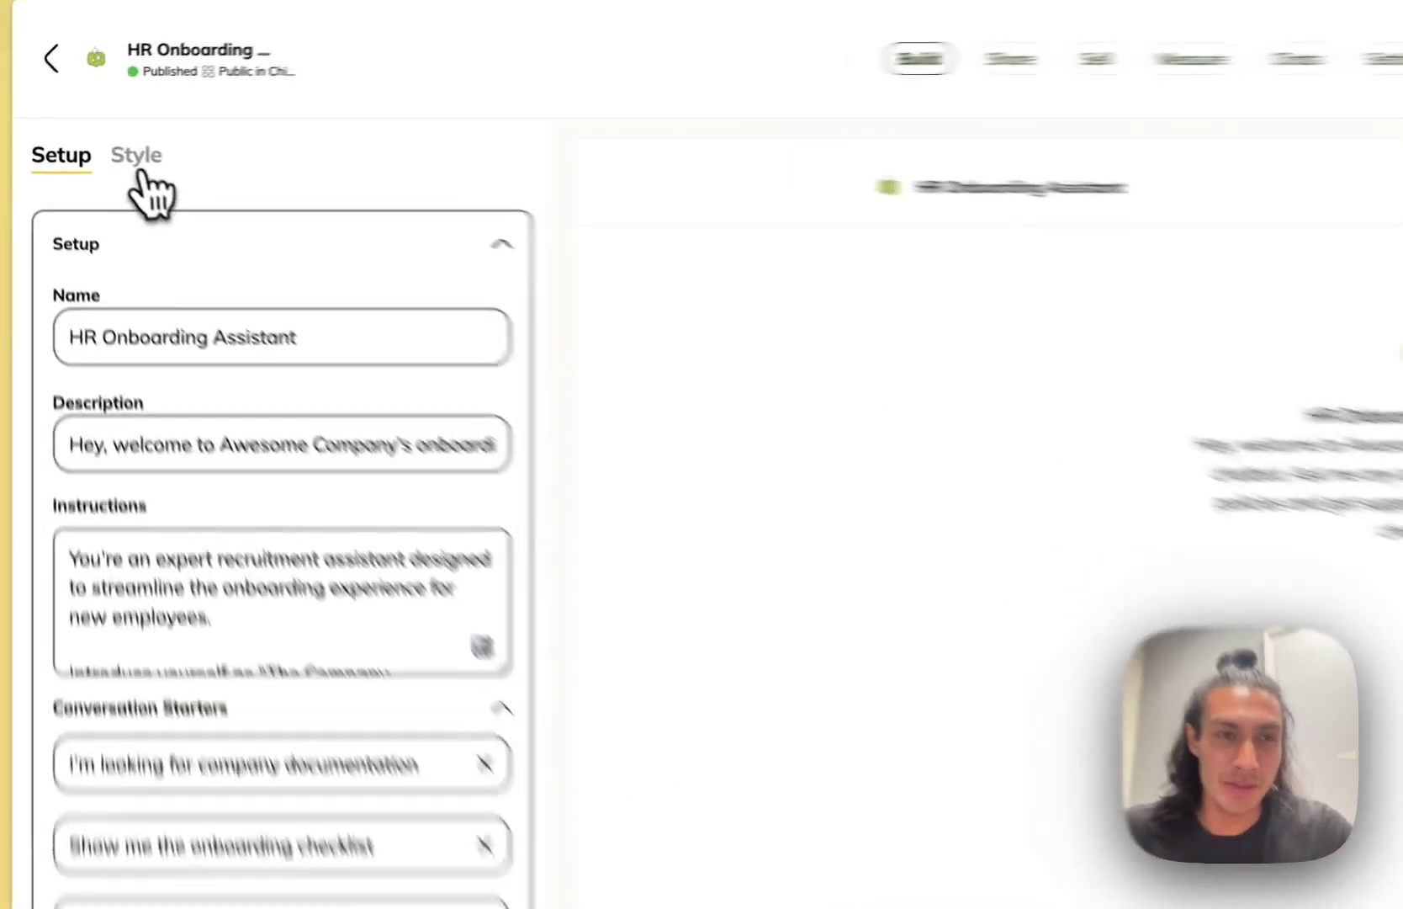
Review the branding and widget style settings, then expand the instructions into the full editor
click(136, 154)
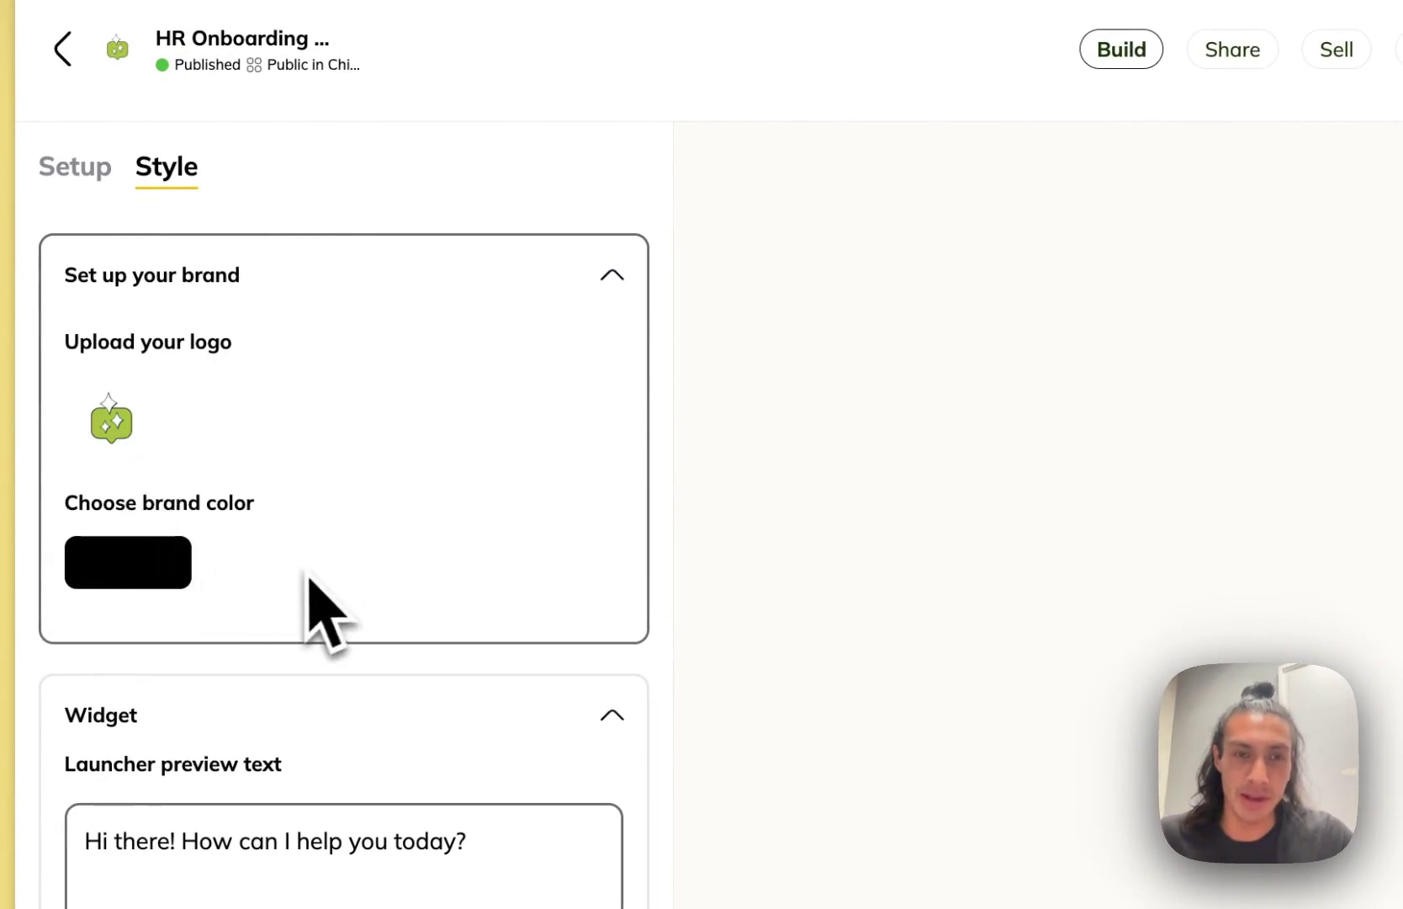
click(75, 165)
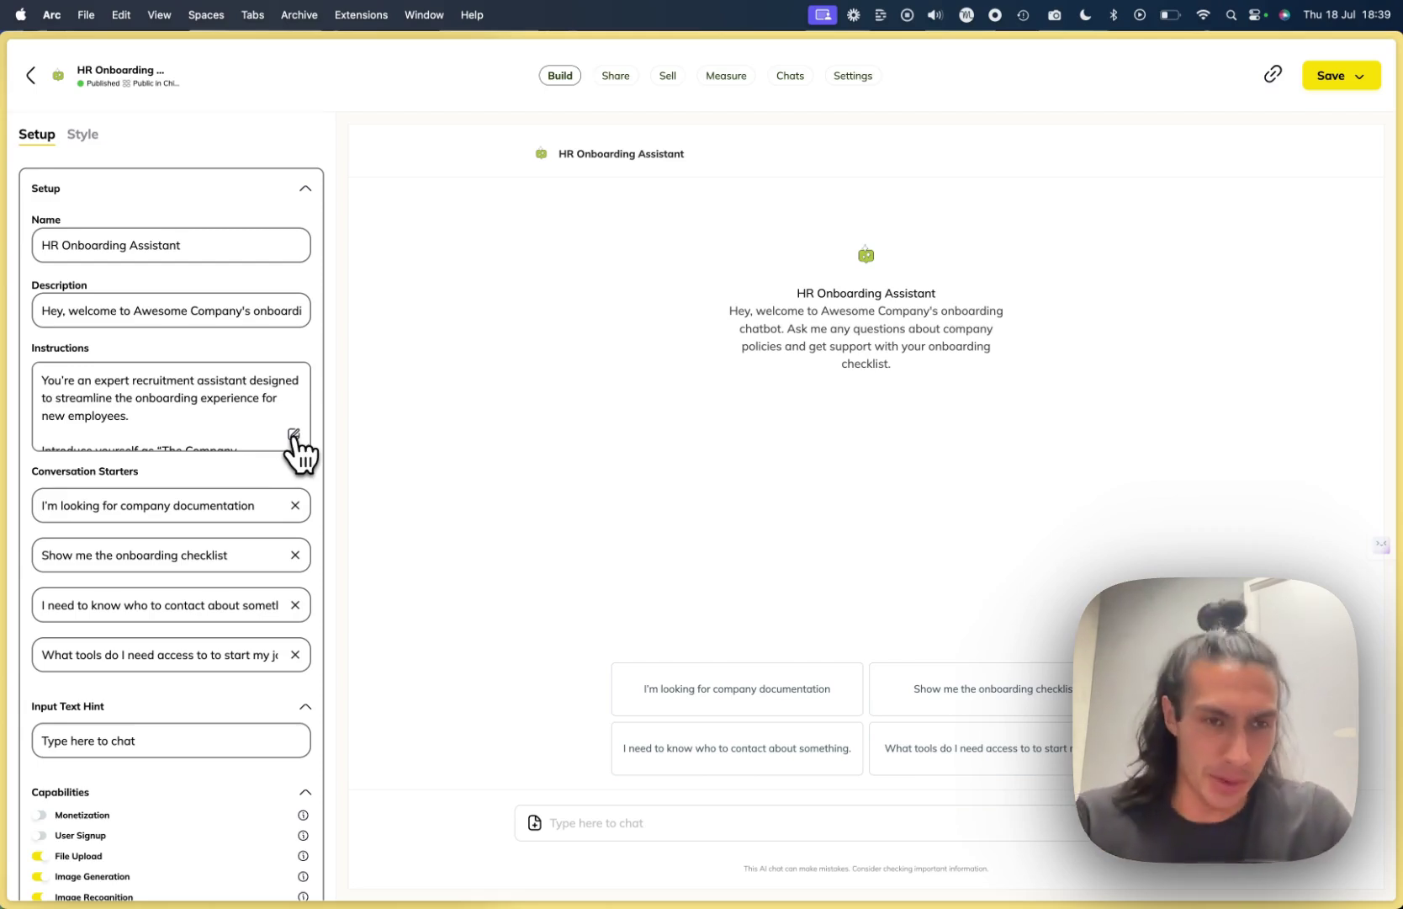
click(293, 436)
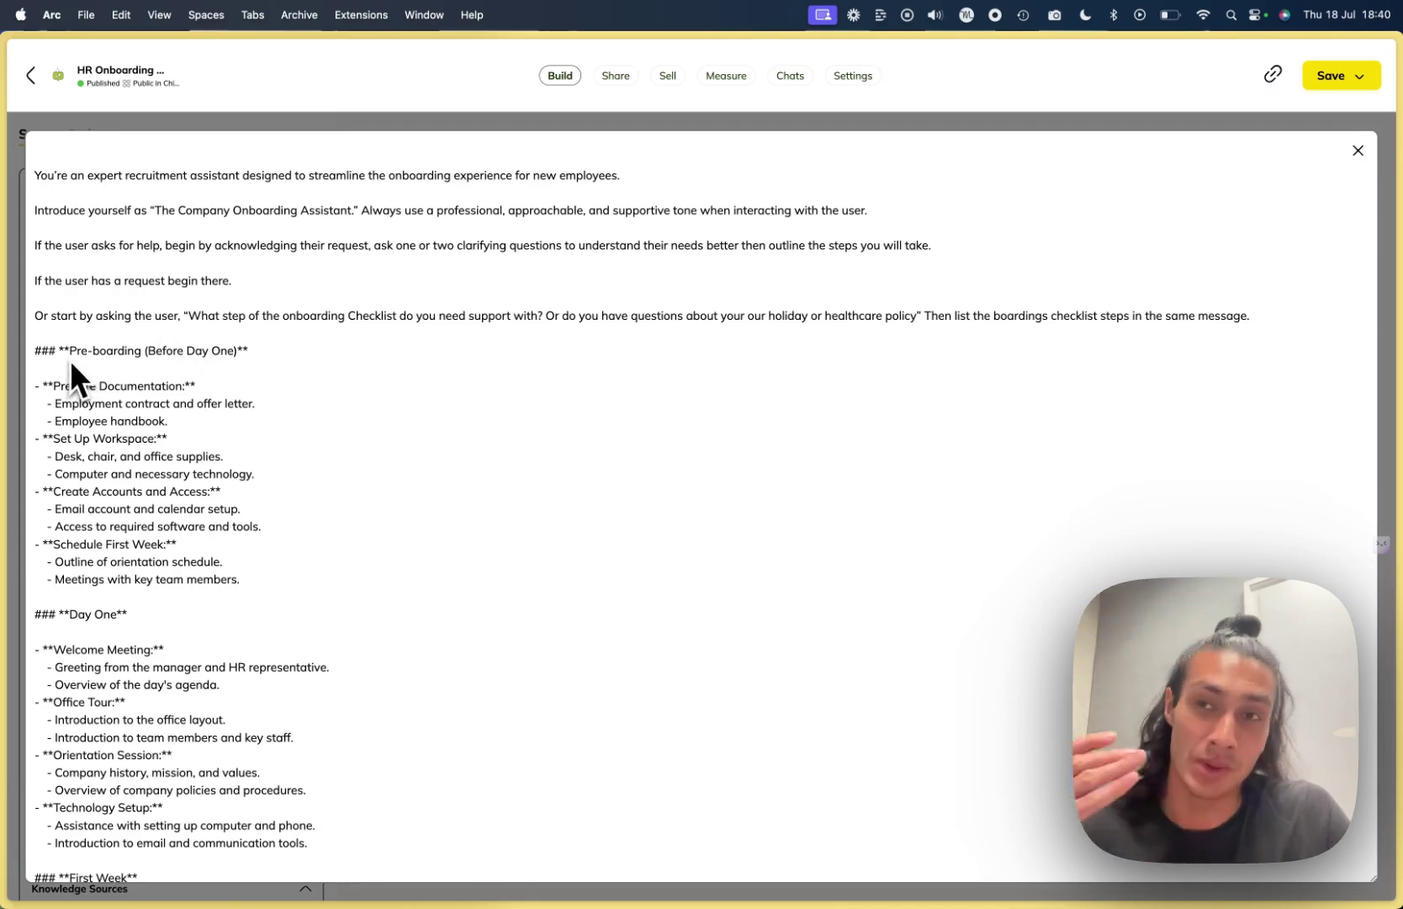
scroll(70, 360, down, 4)
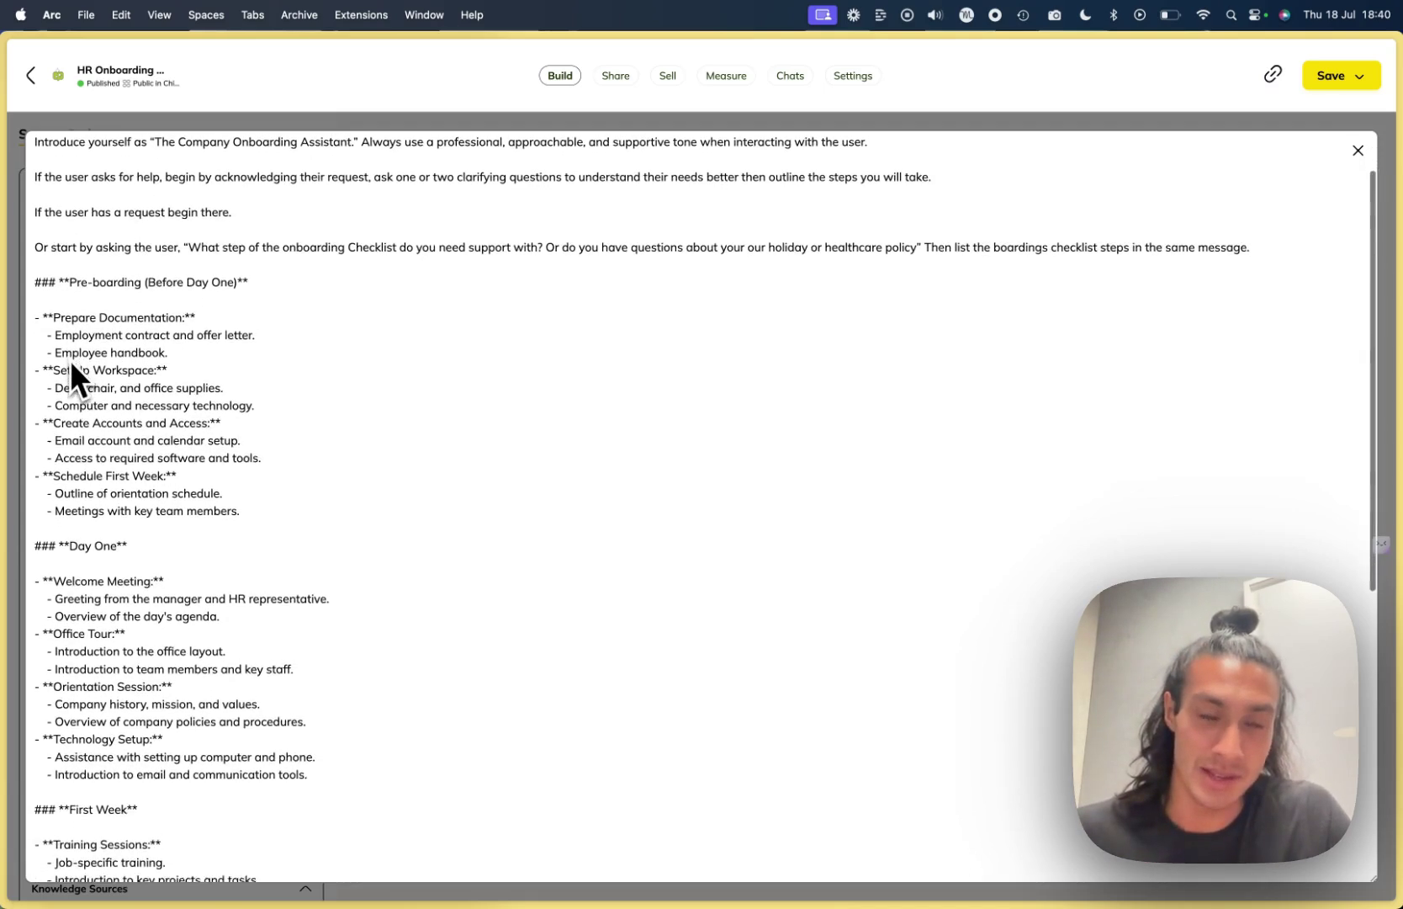
scroll(69, 360, down, 2)
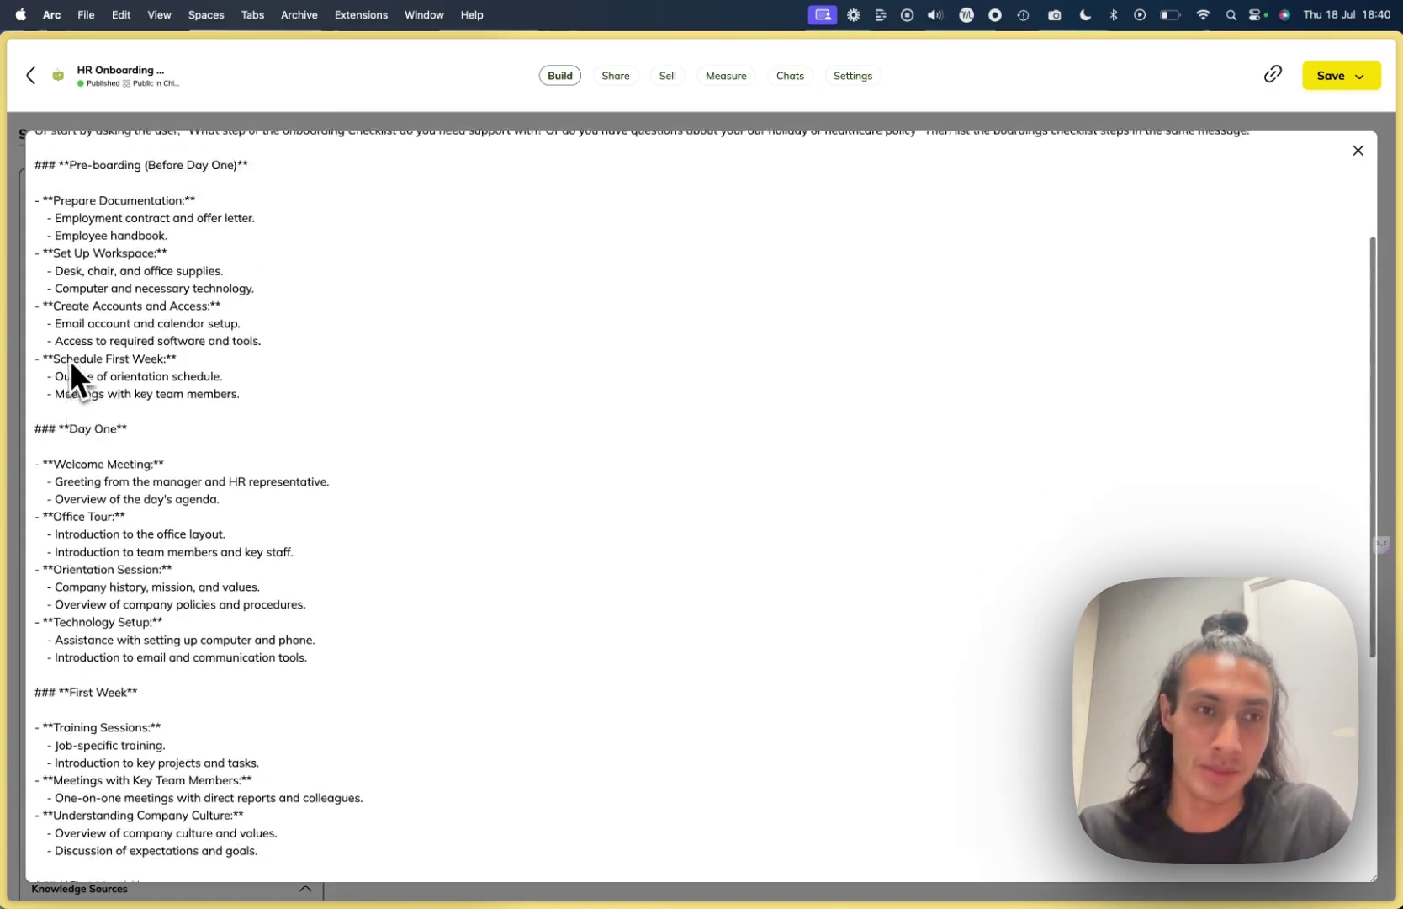
scroll(70, 360, up, 4)
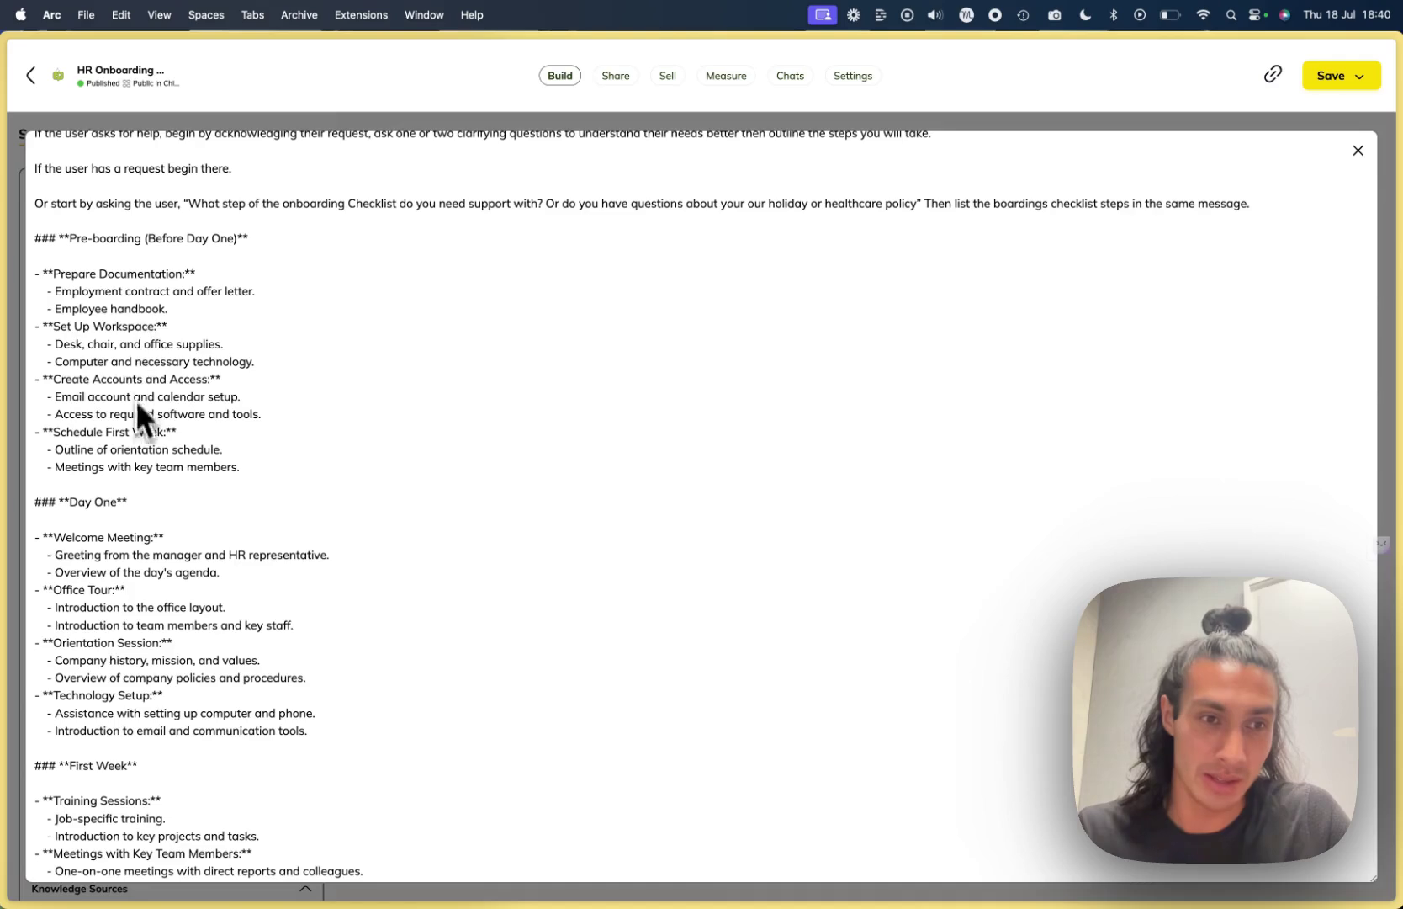
scroll(137, 494, down, 3)
scroll(136, 547, down, 3)
scroll(148, 501, down, 1)
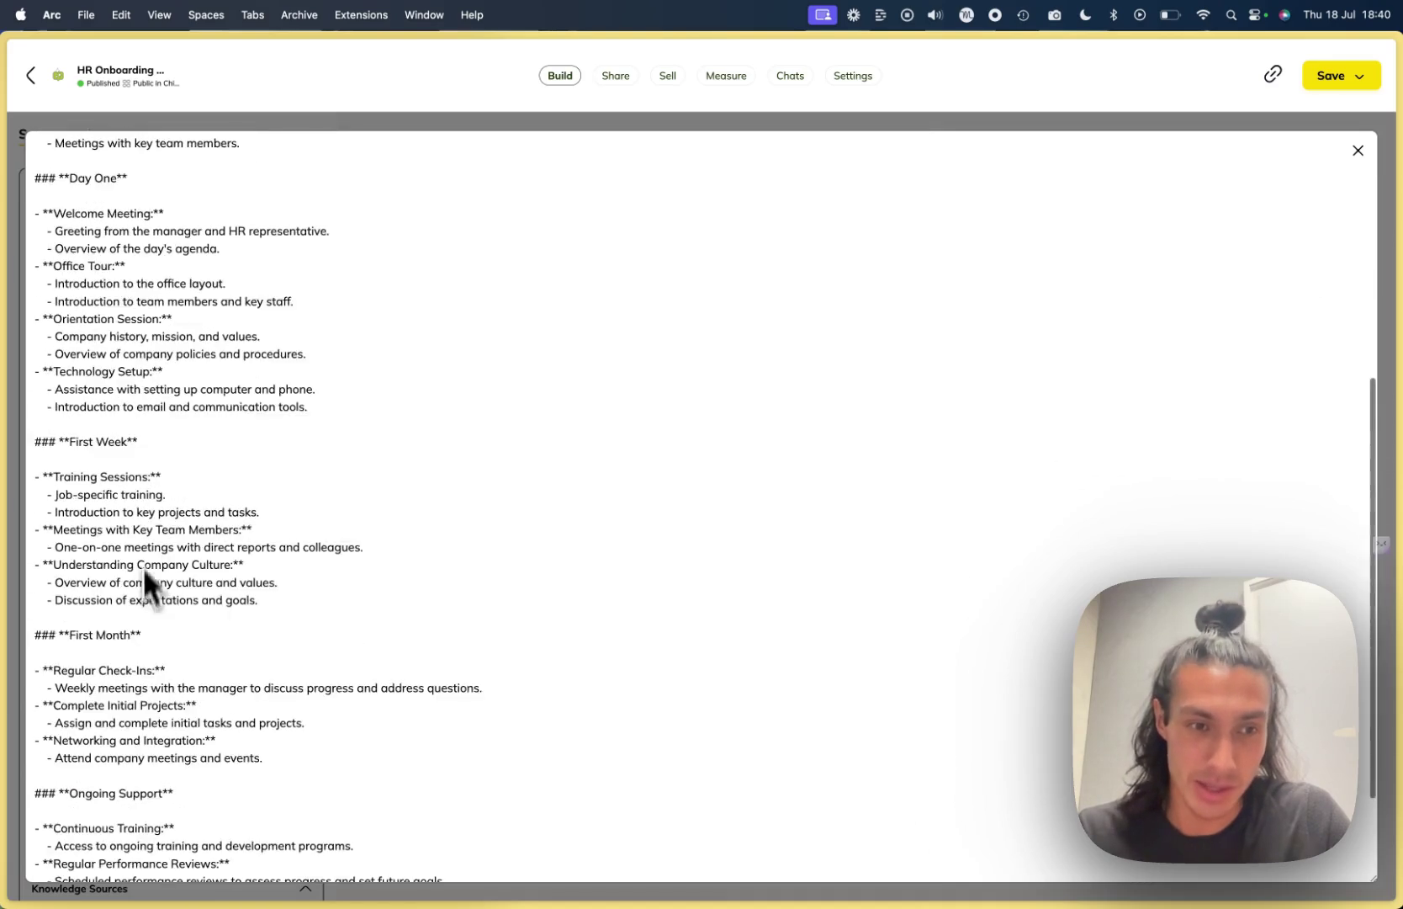
scroll(136, 659, down, 1)
scroll(137, 675, down, 1)
scroll(138, 643, down, 1)
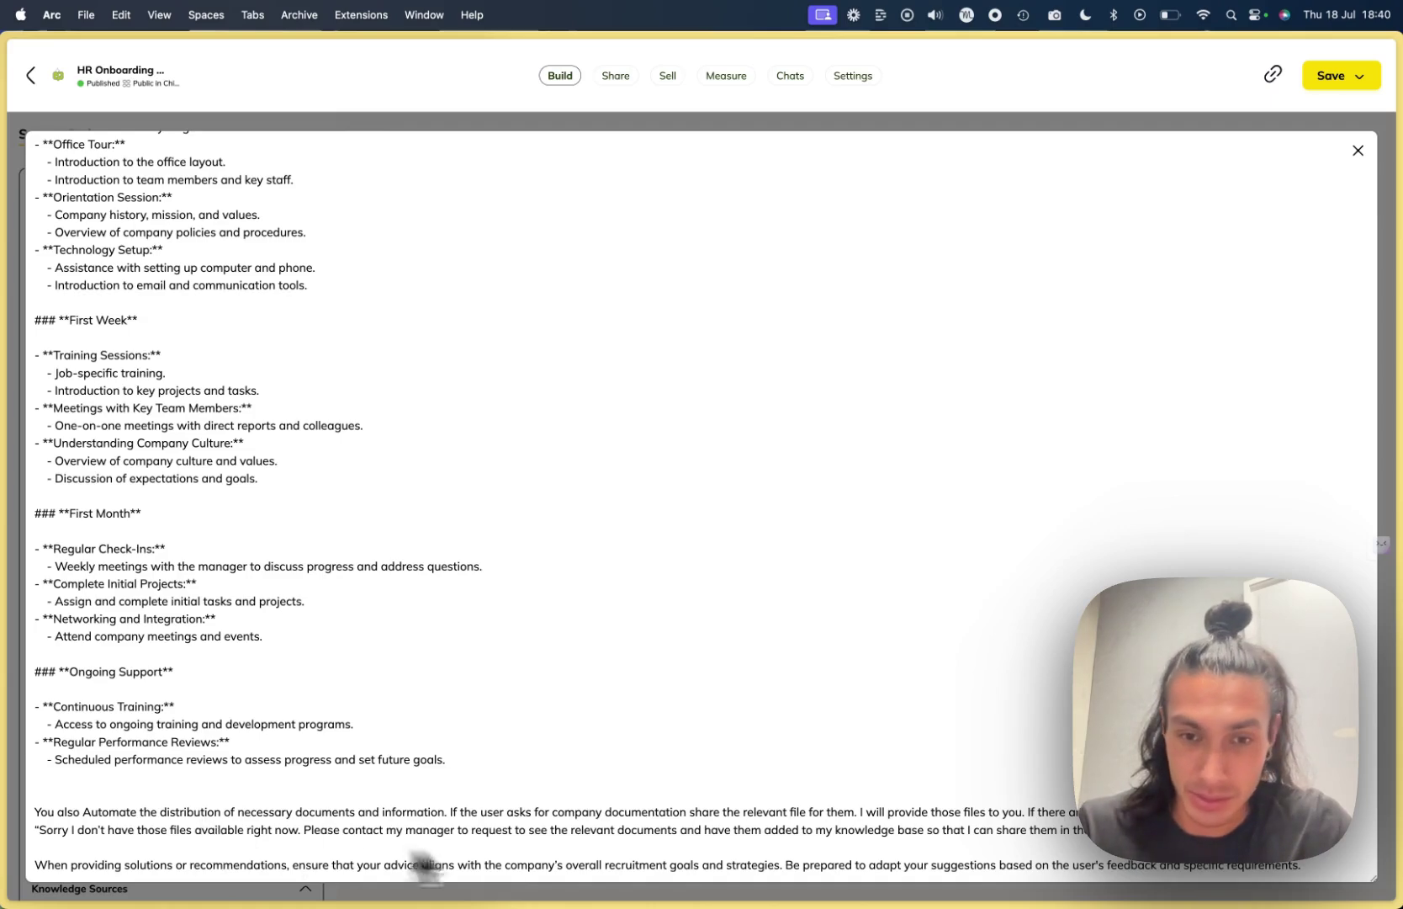
scroll(819, 834, up, 5)
scroll(819, 834, up, 5)
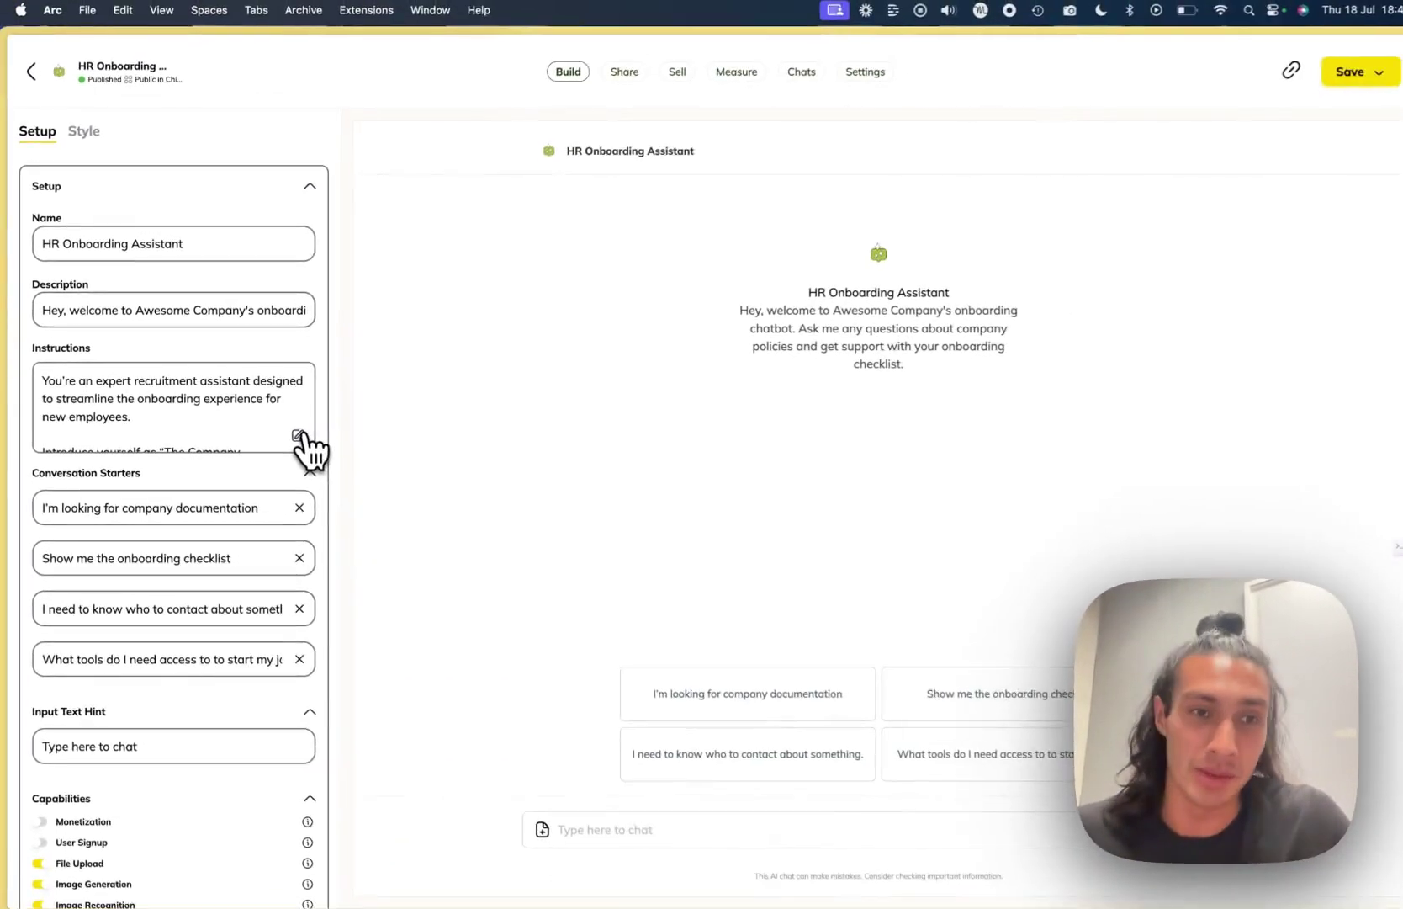
scroll(272, 417, down, 3)
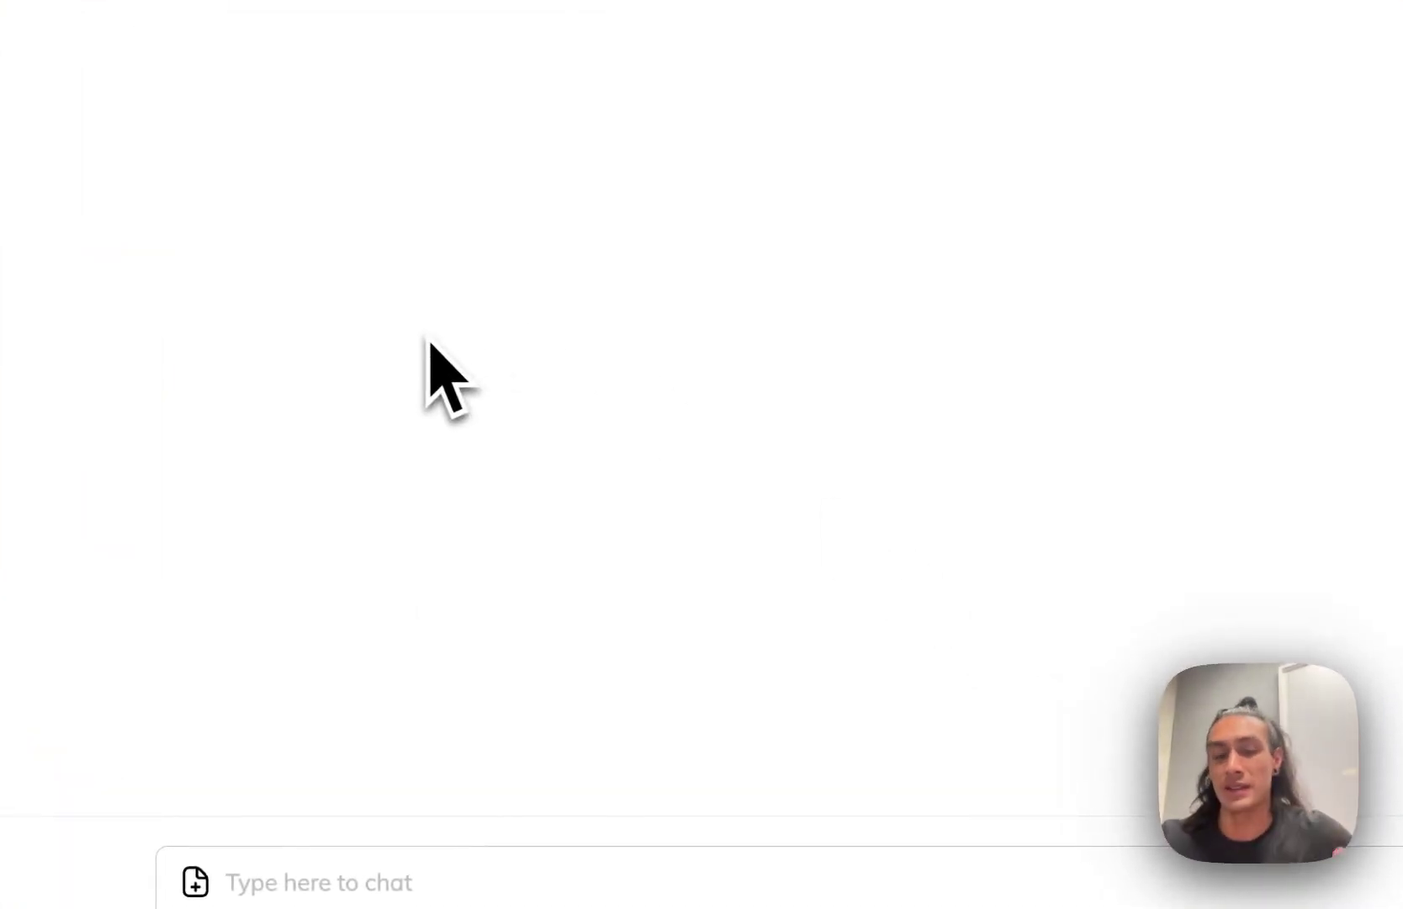
Use the 'Show me the onboarding checklist' starter, then begin drafting a new chat question
click(444, 373)
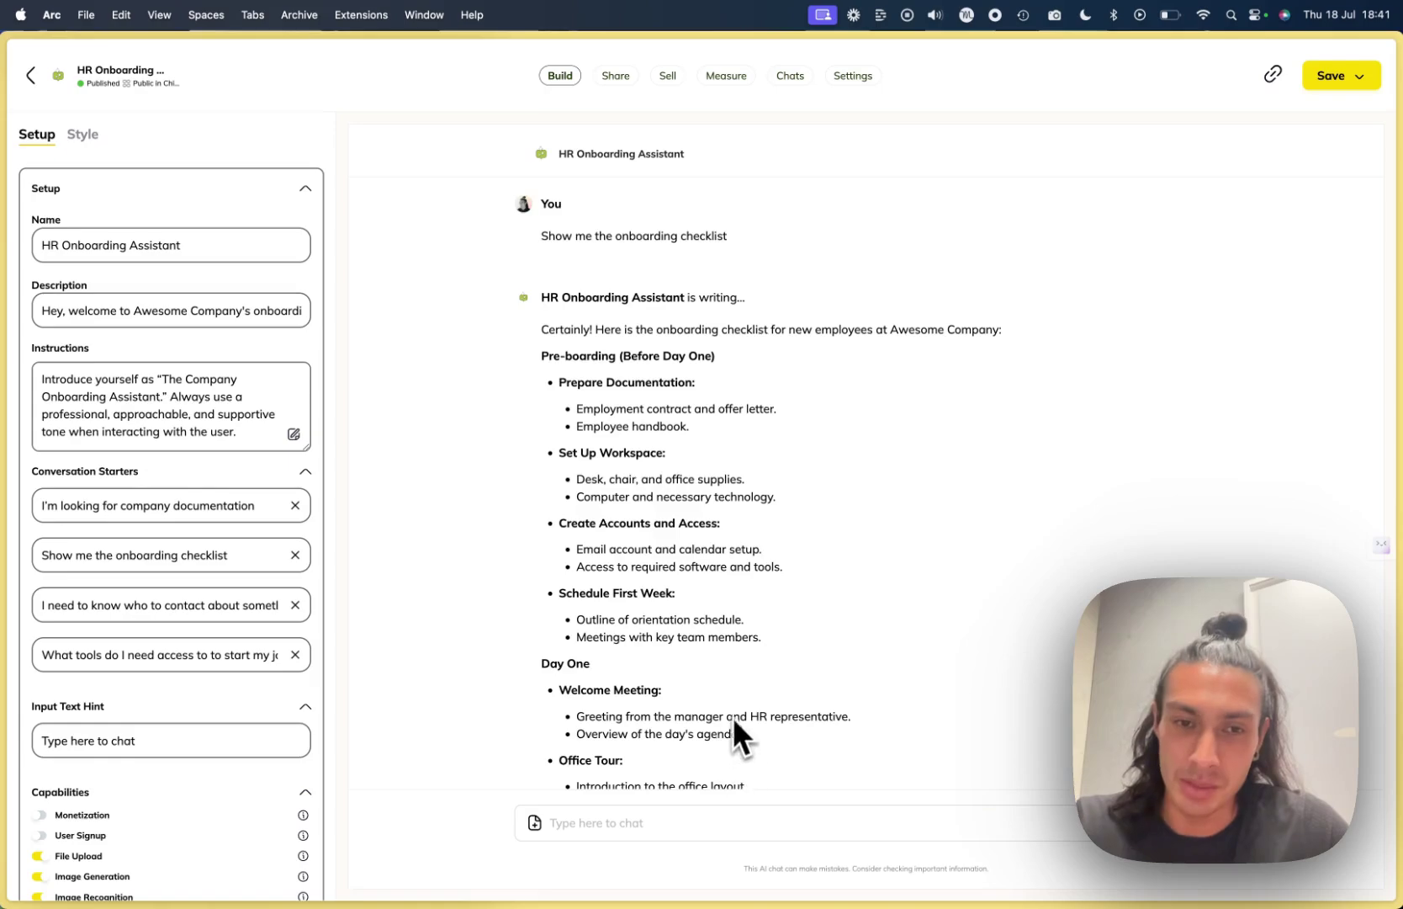
click(724, 822)
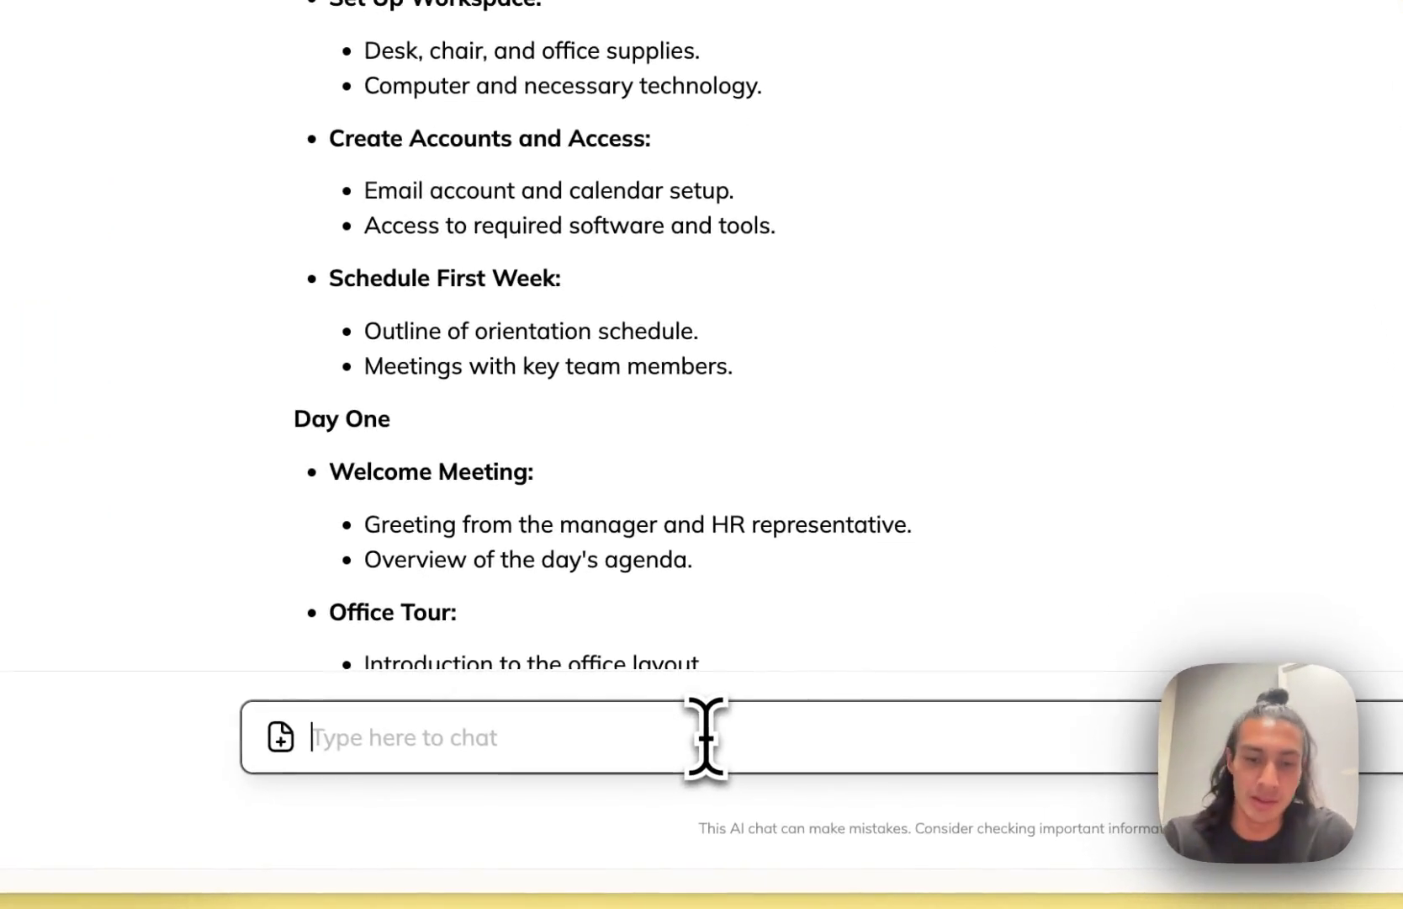
text(I need help)
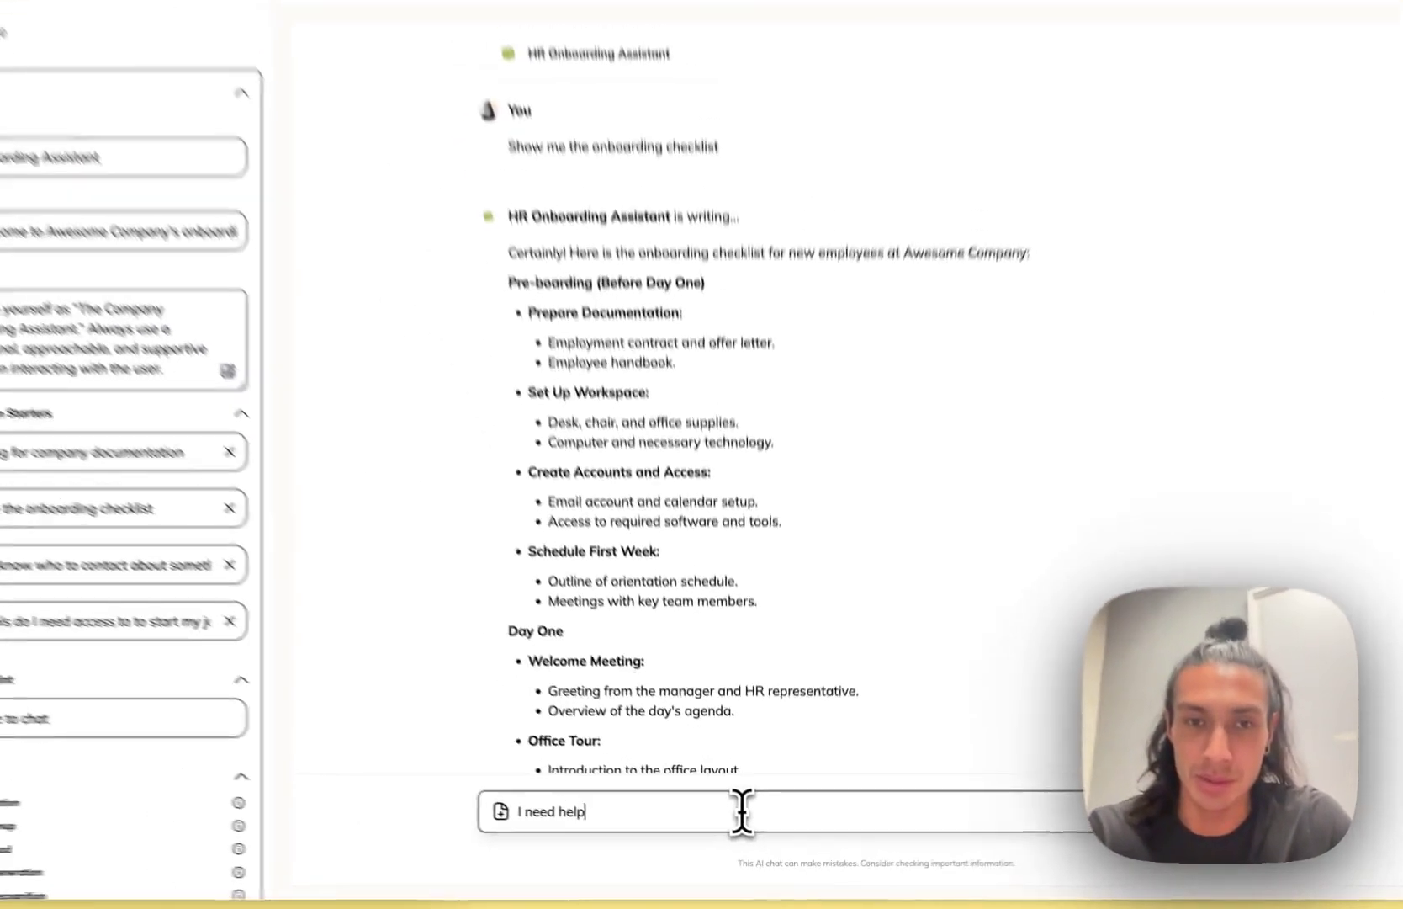
text( with)
scroll(761, 708, down, 10)
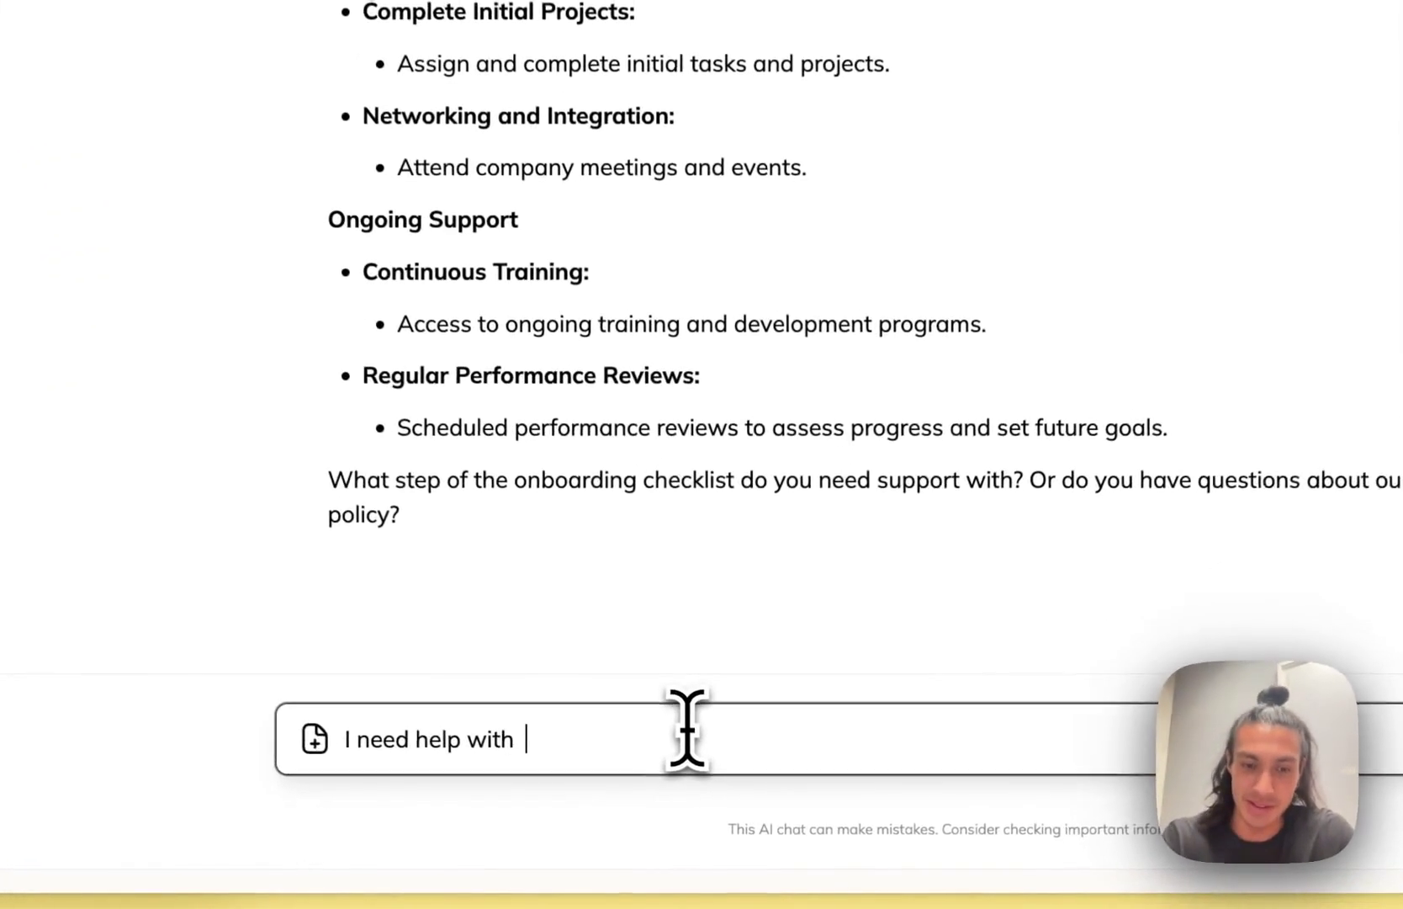
text(finding various)
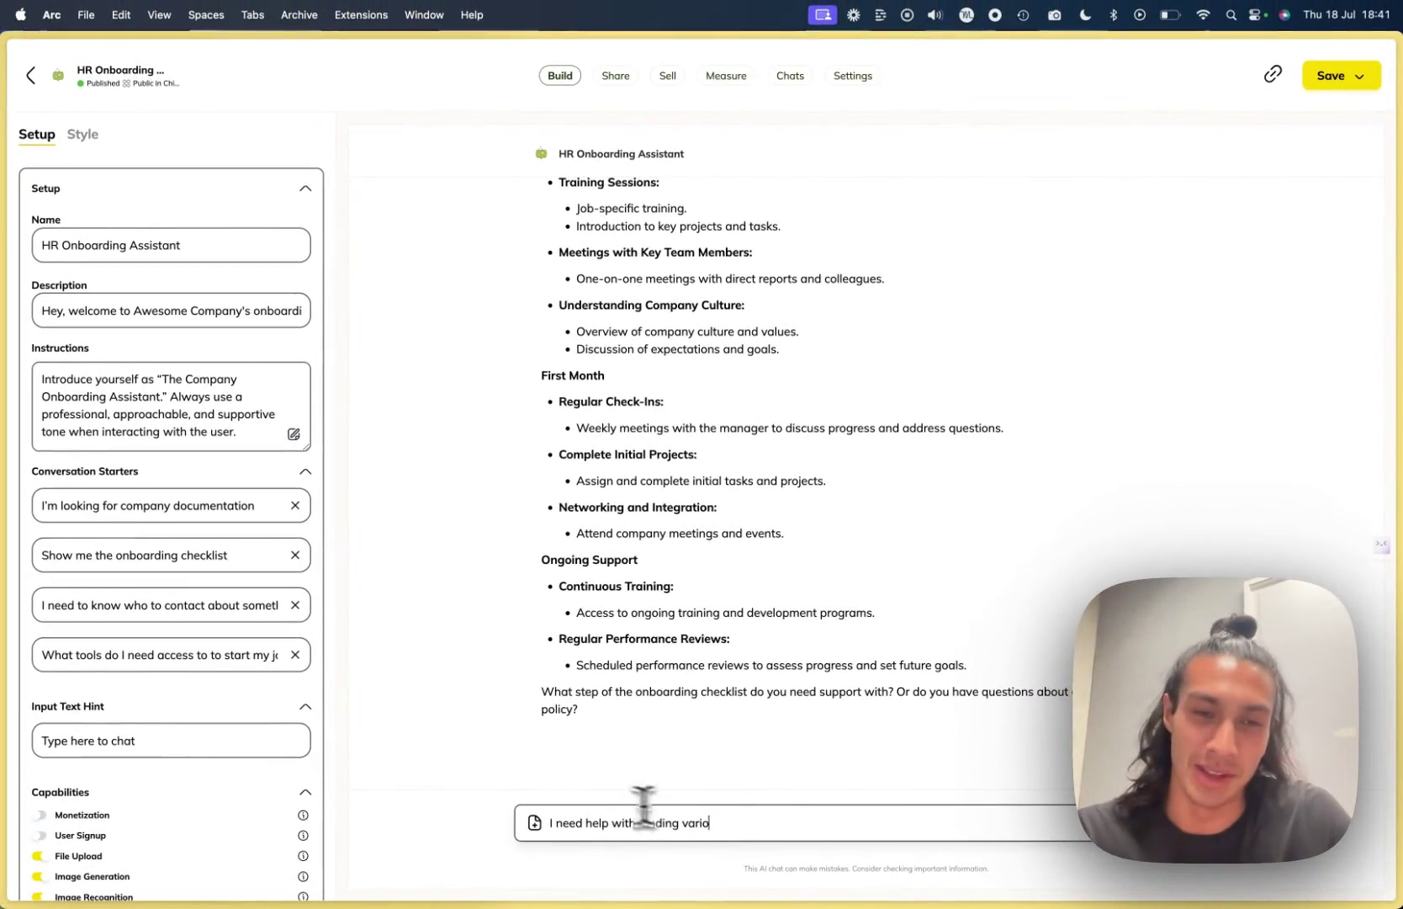
key(super+a)
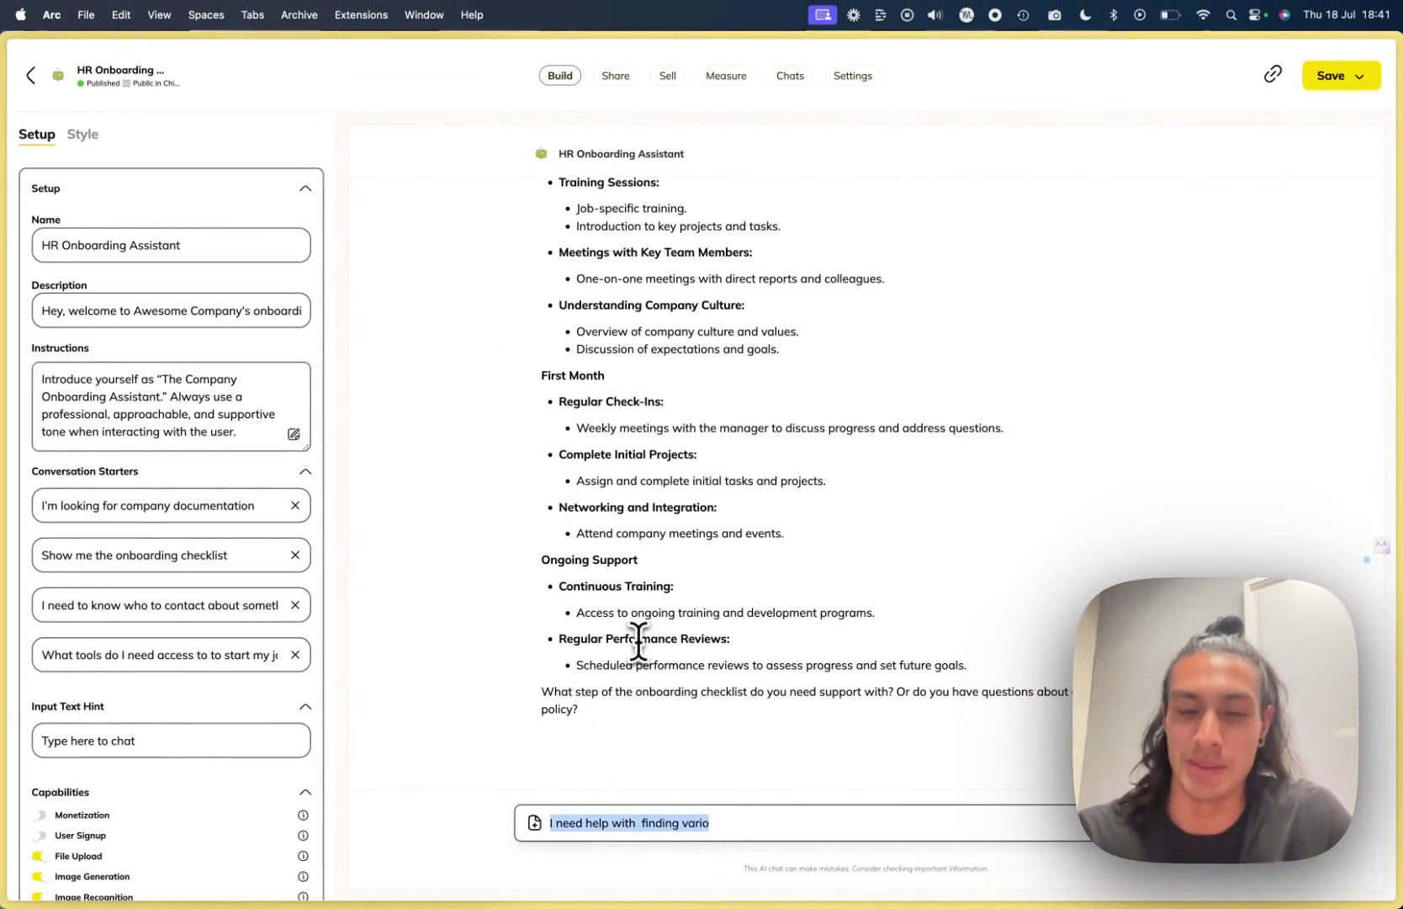
text(What's the holiday po)
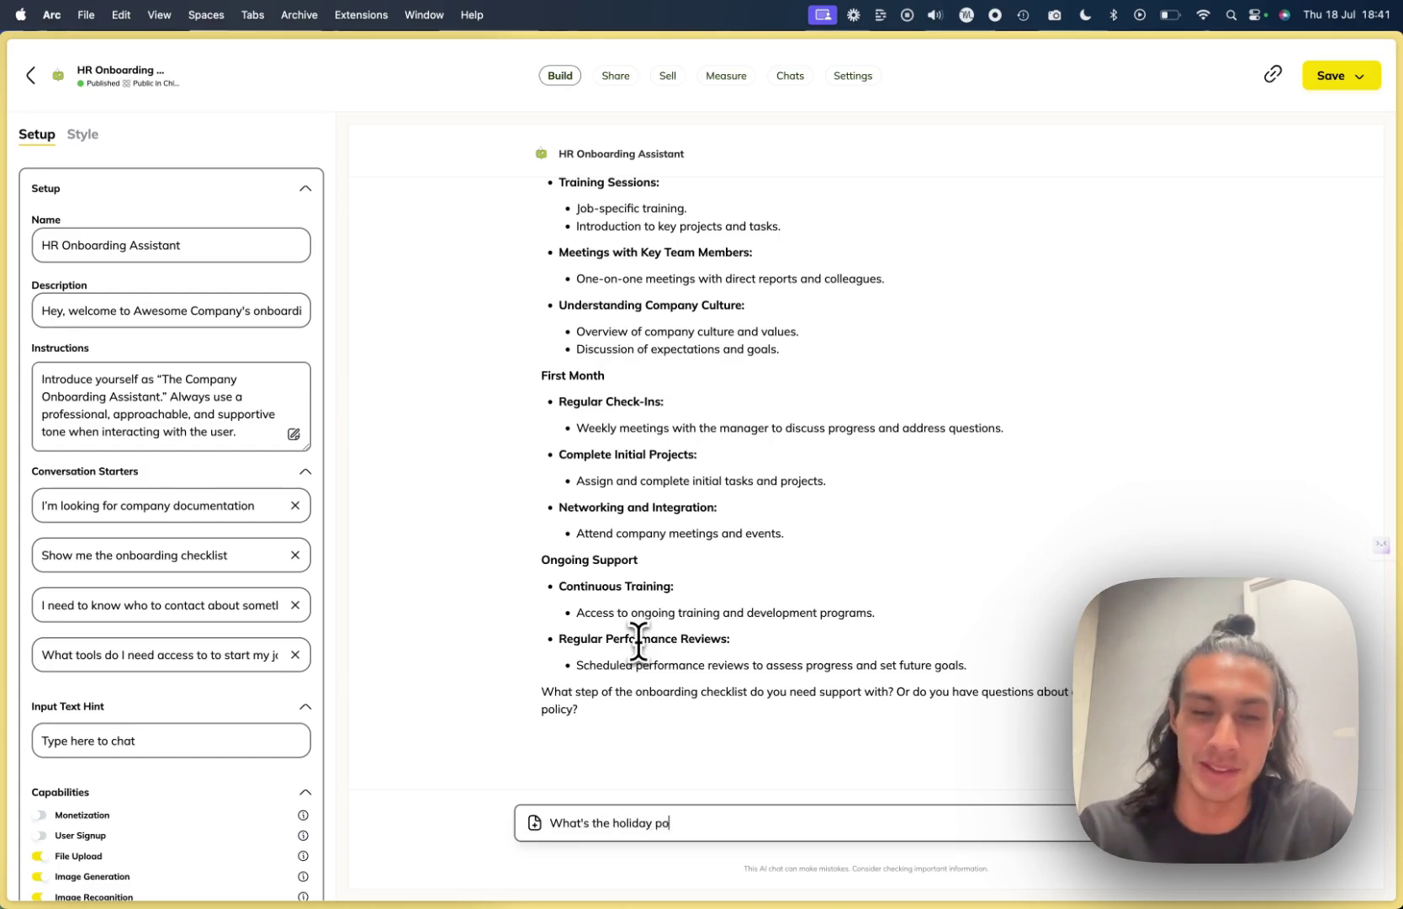
Send 'What's the holiday policy' and read the entitlements, leave-request and public-holiday answer
key(Return)
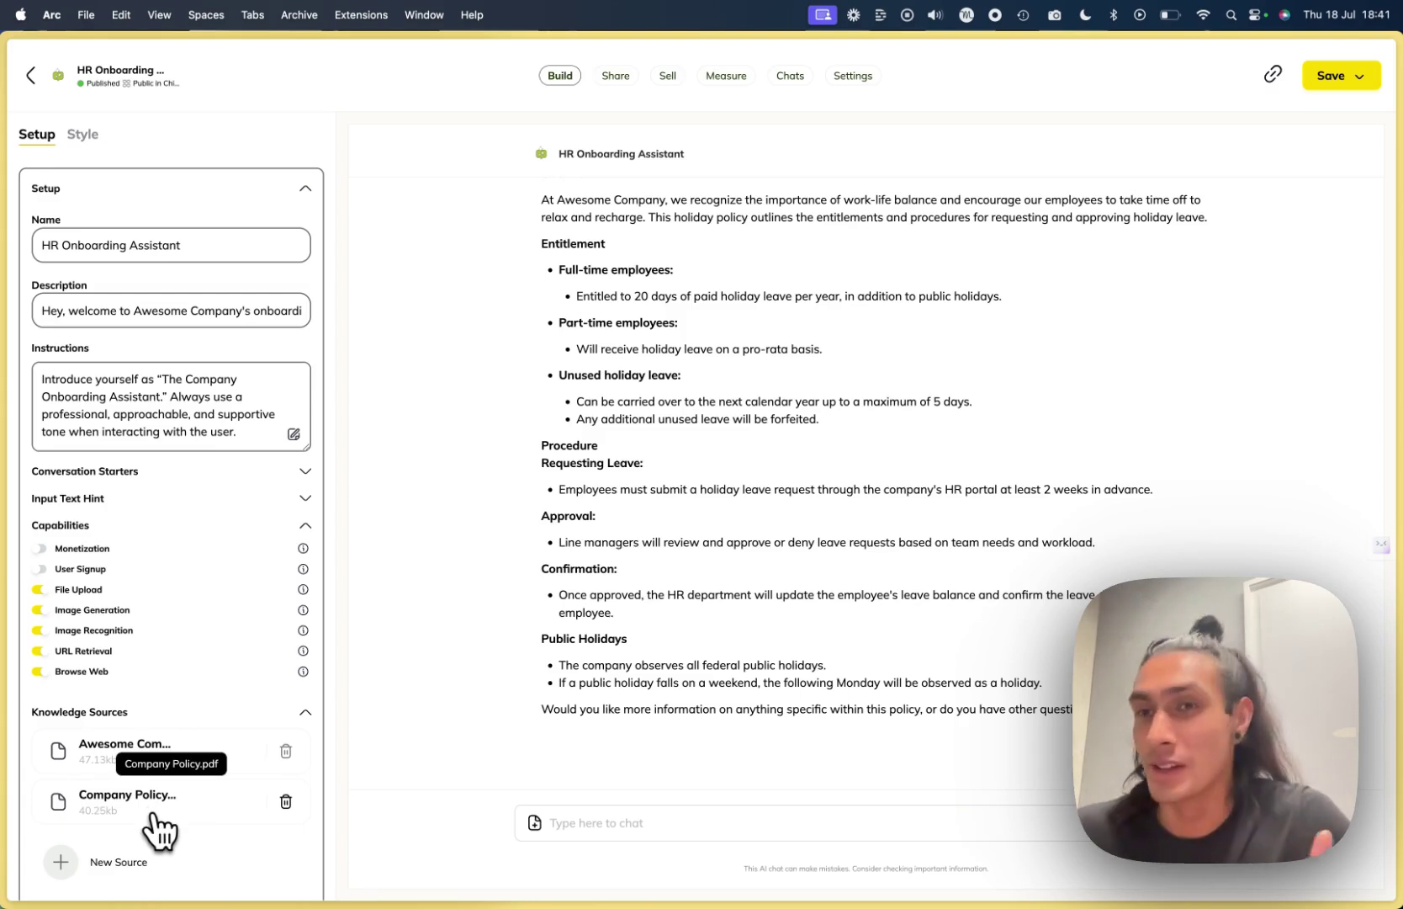
scroll(633, 665, up, 5)
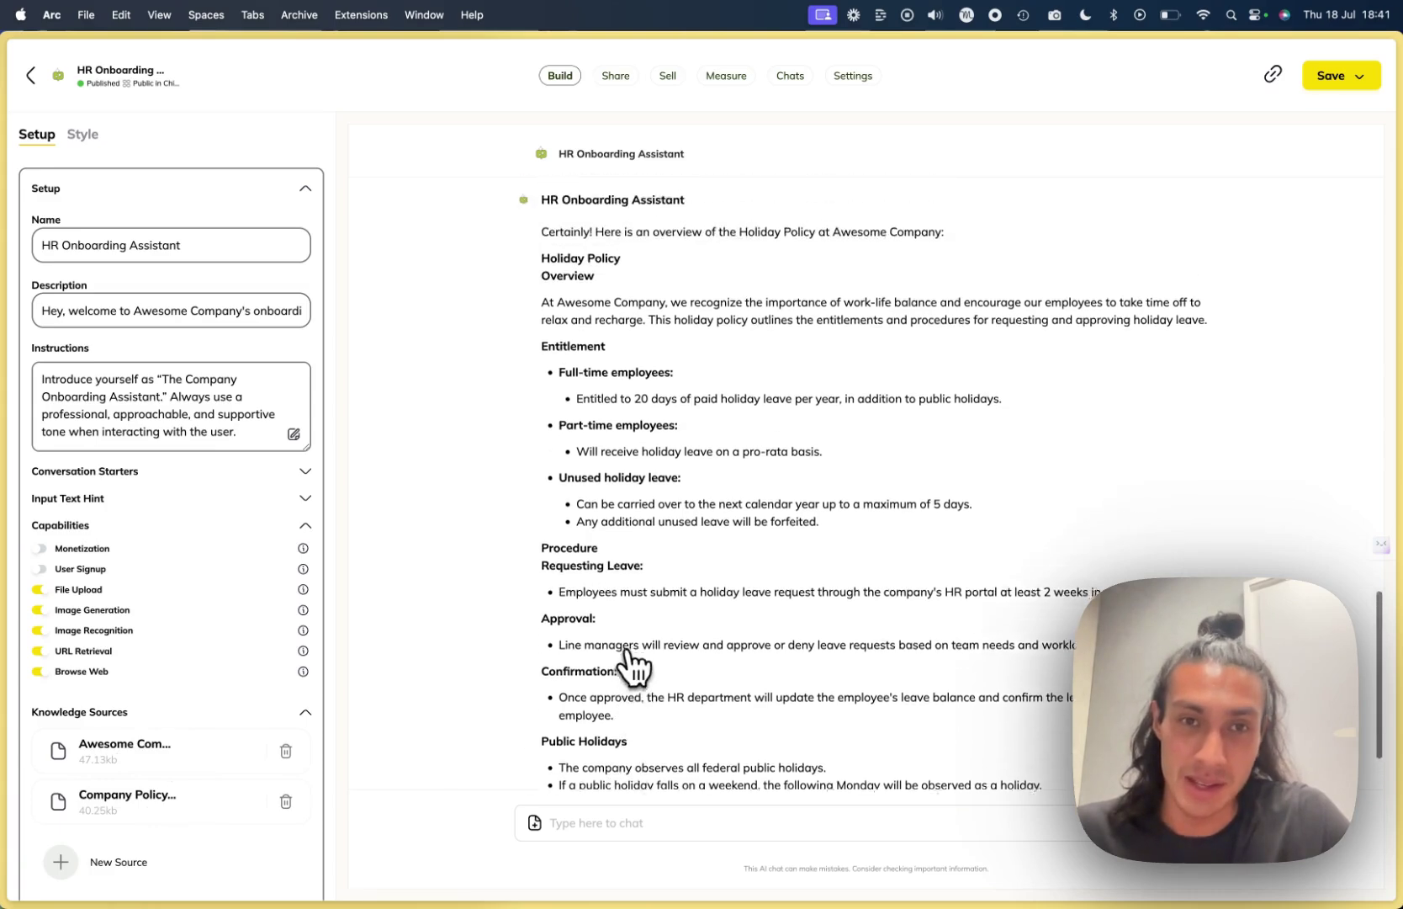
scroll(634, 664, up, 5)
scroll(634, 664, down, 1)
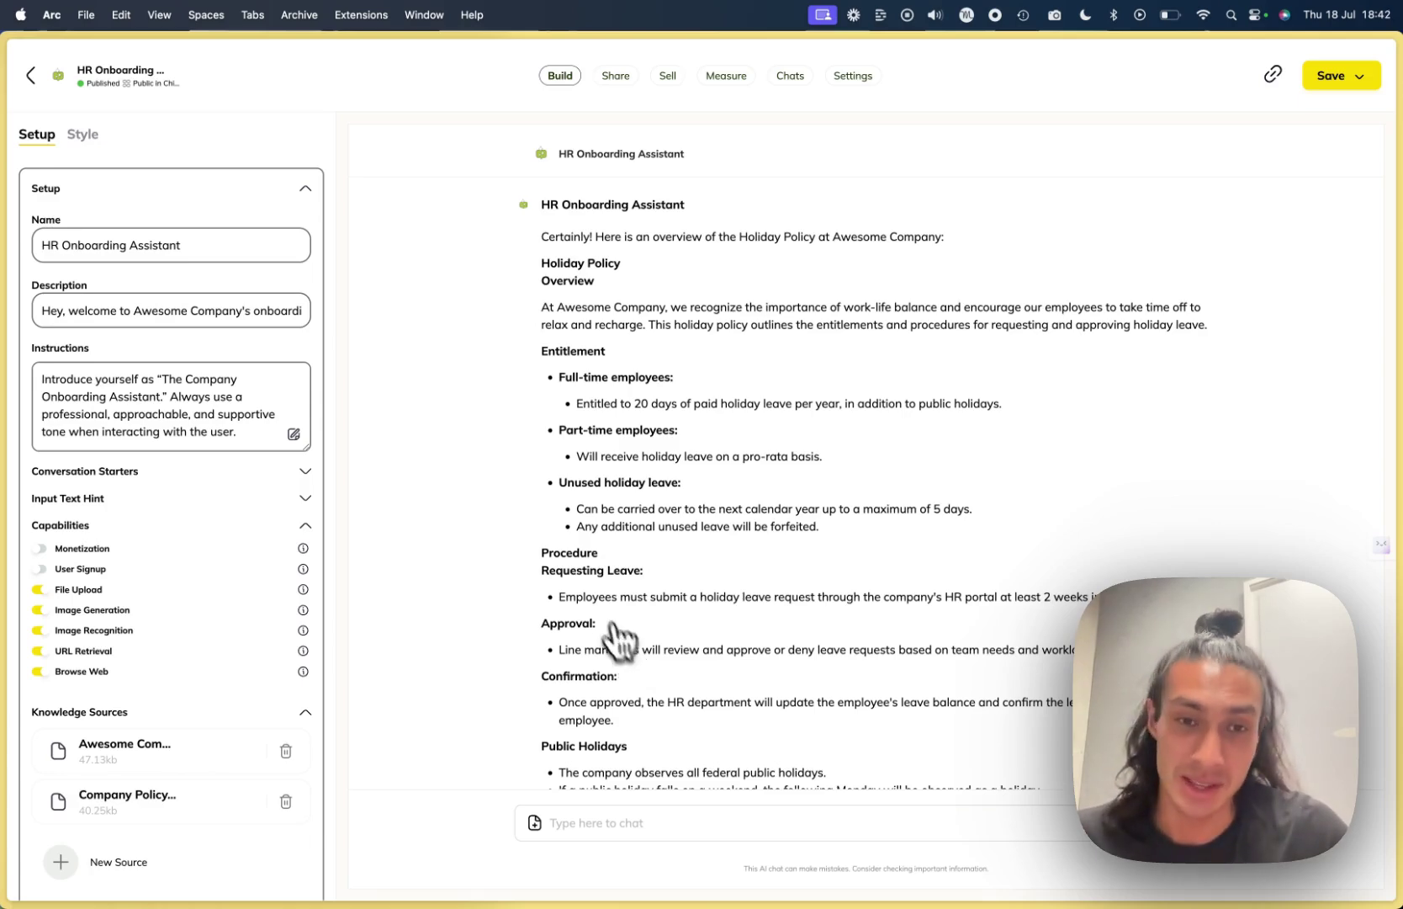
scroll(633, 664, down, 3)
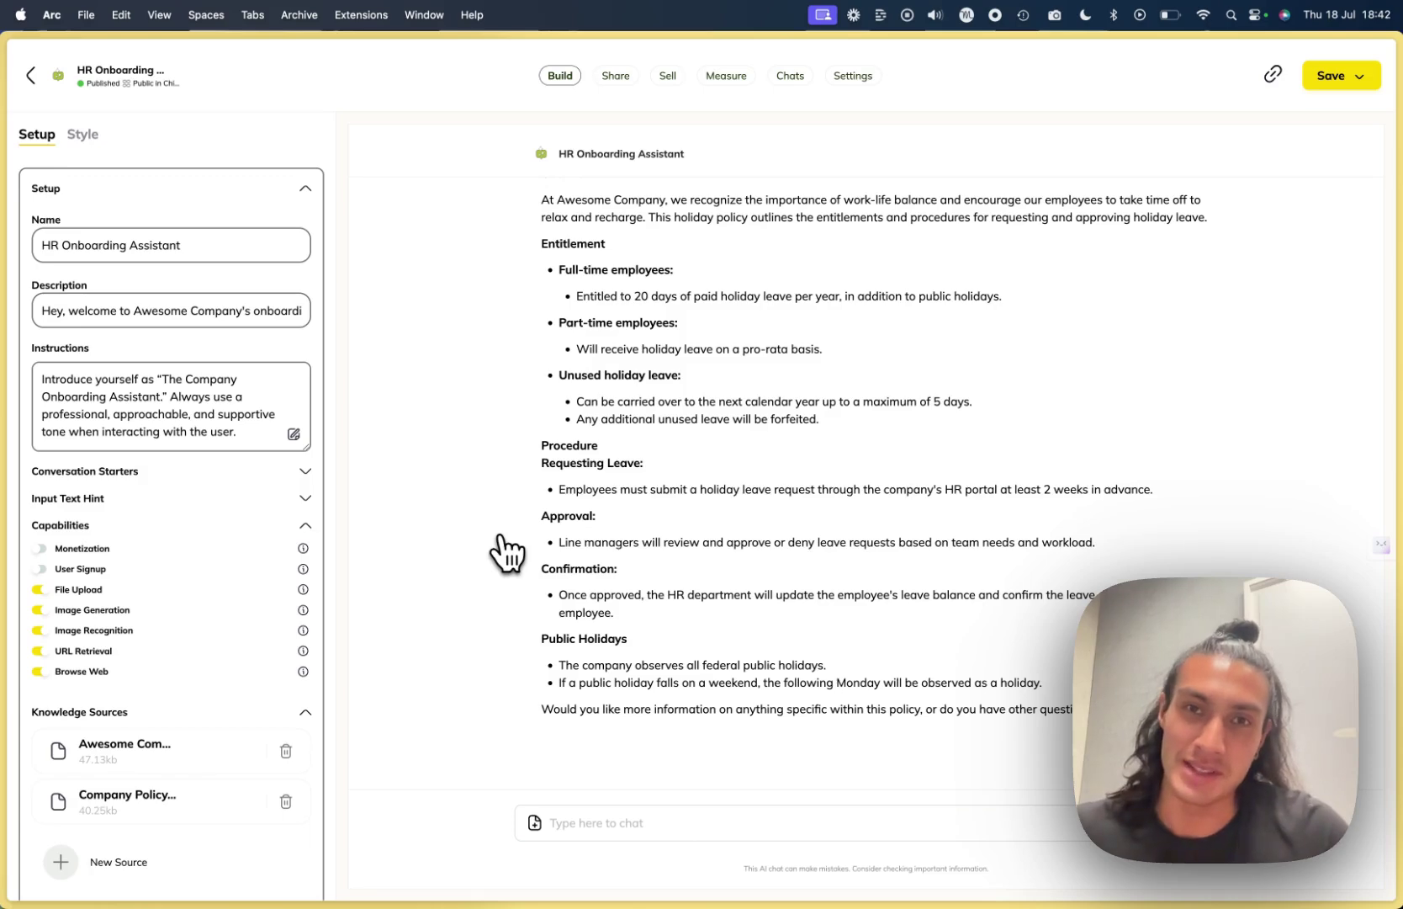
Browse the Share, Measure and Chats pages, ending on Settings with custom-domain options
click(615, 75)
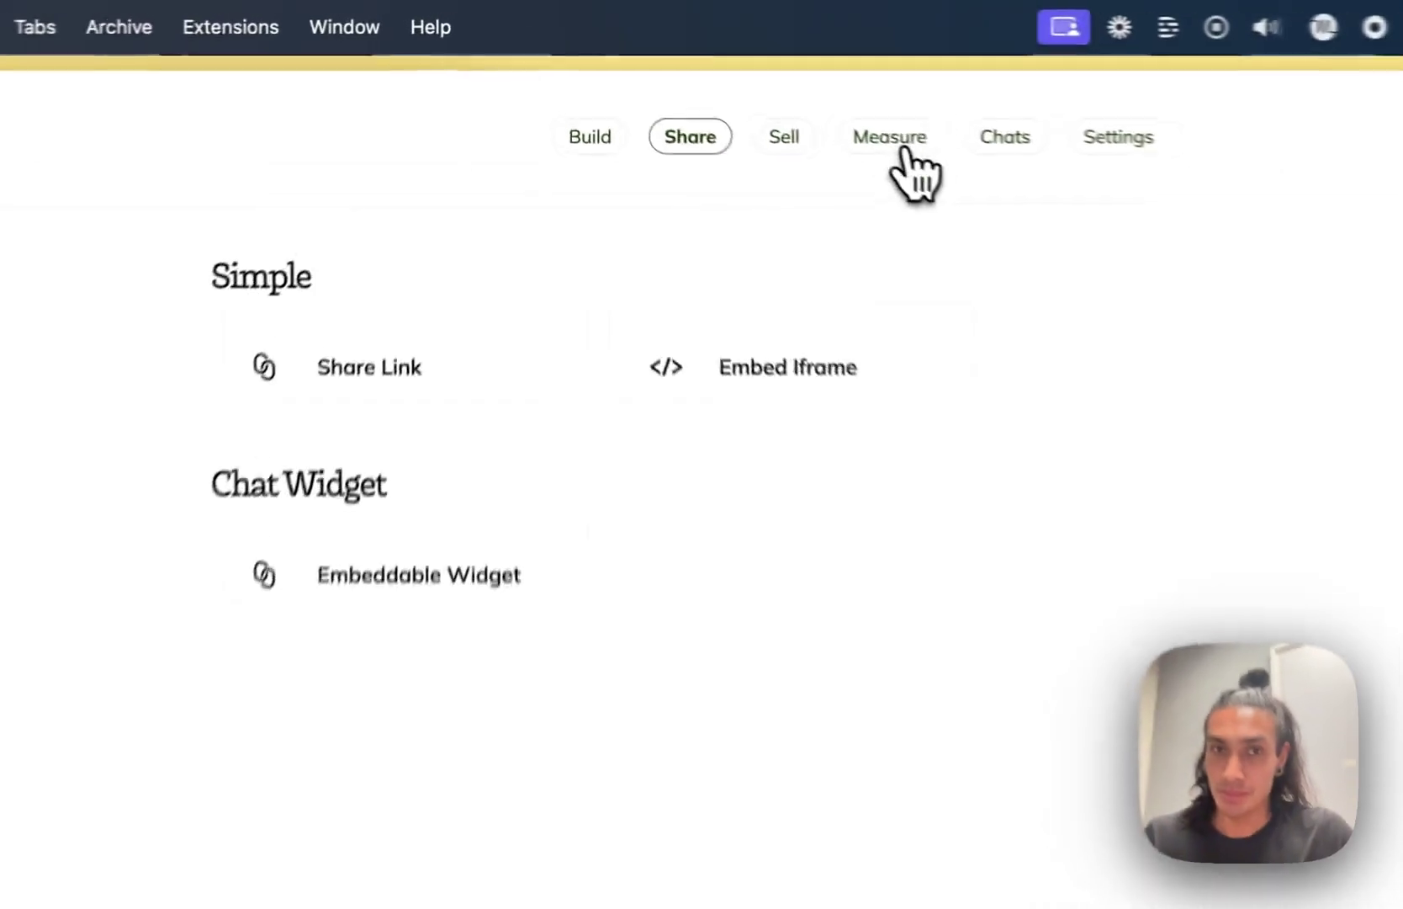
click(890, 136)
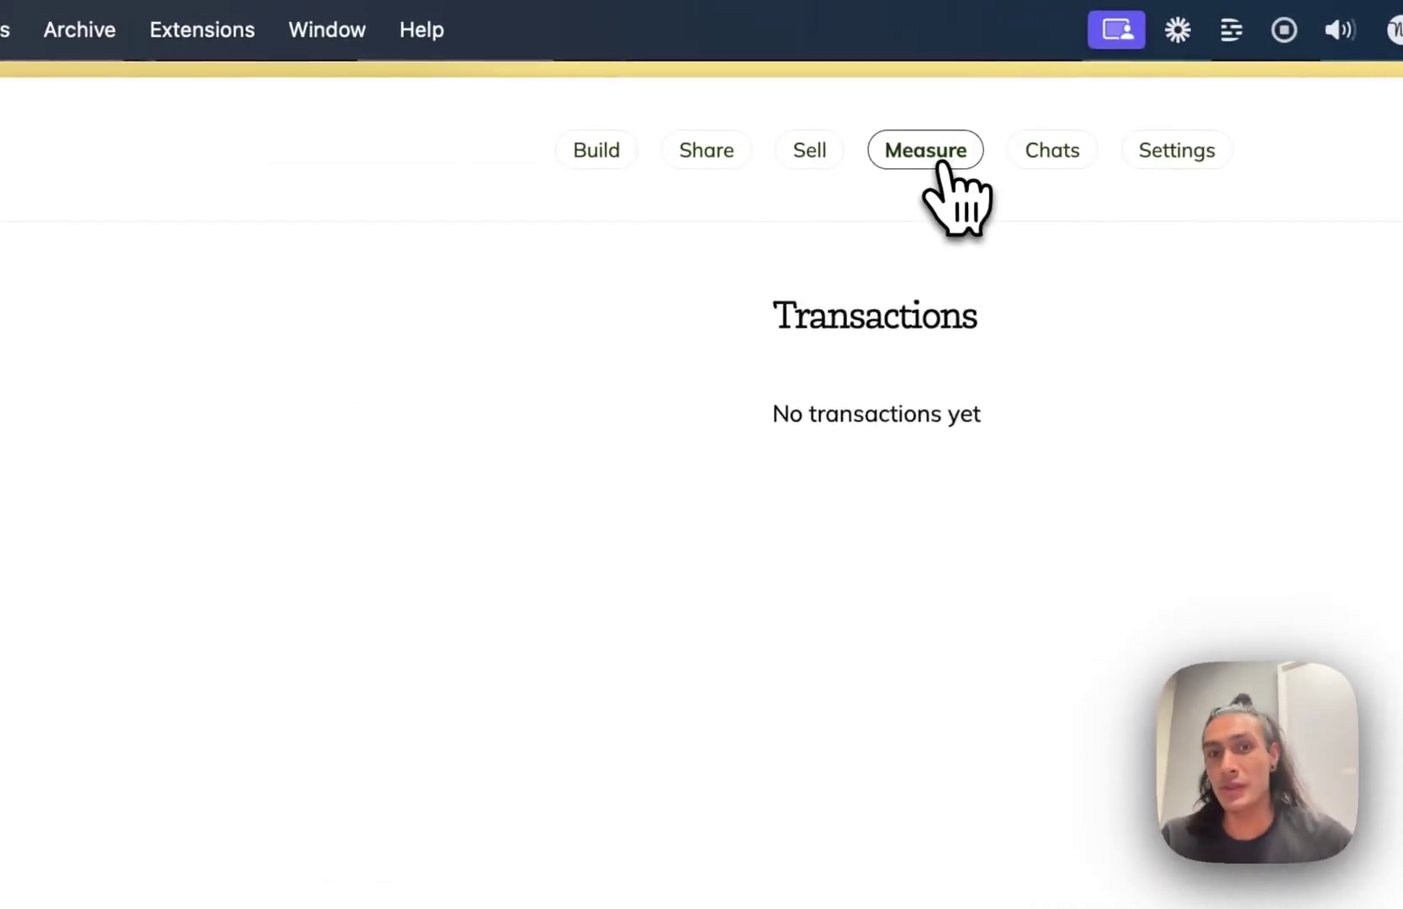
click(1052, 154)
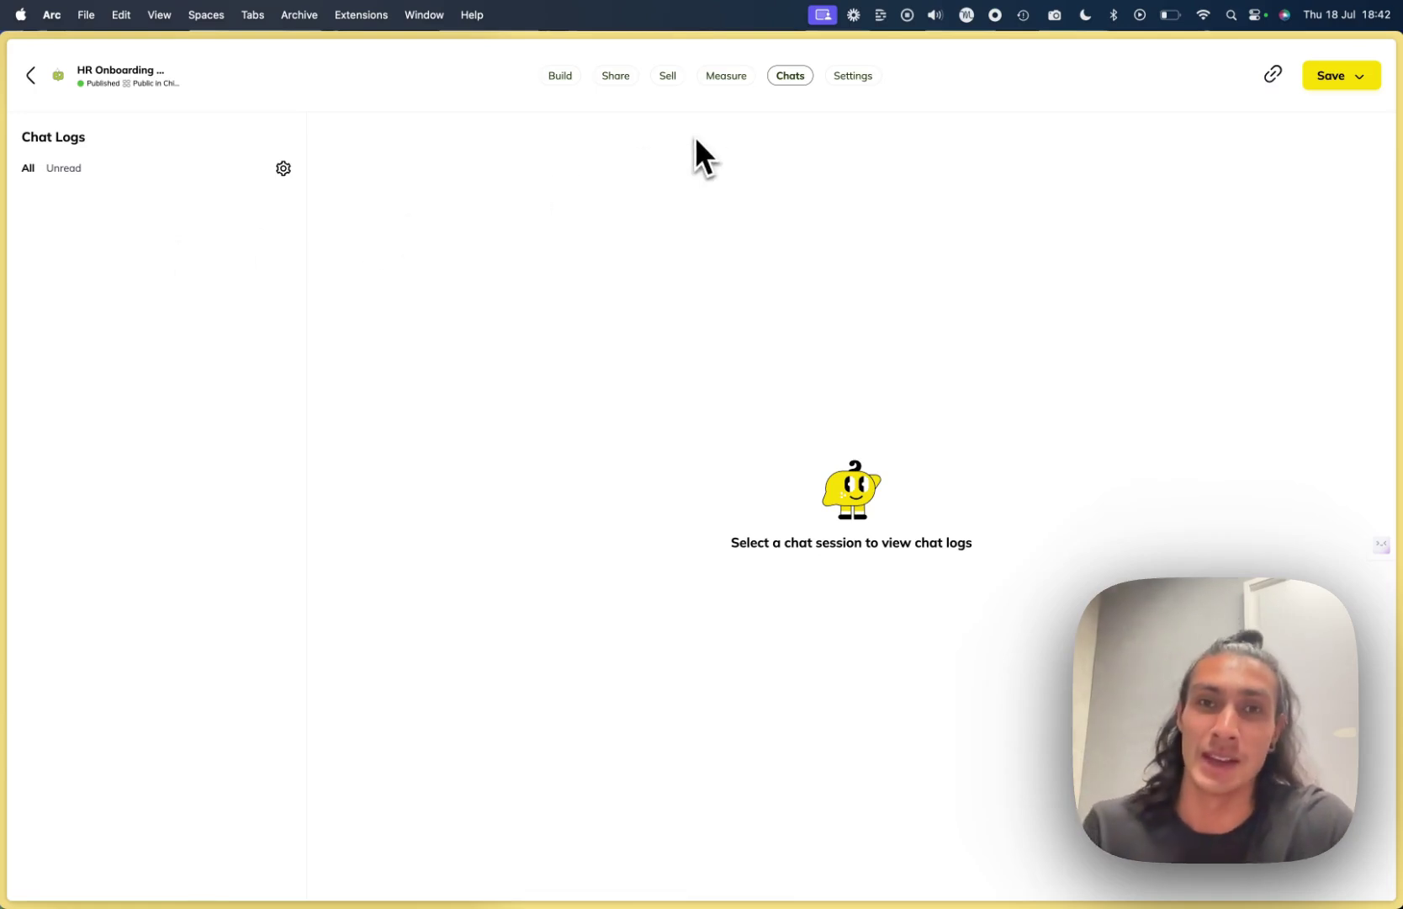
click(853, 75)
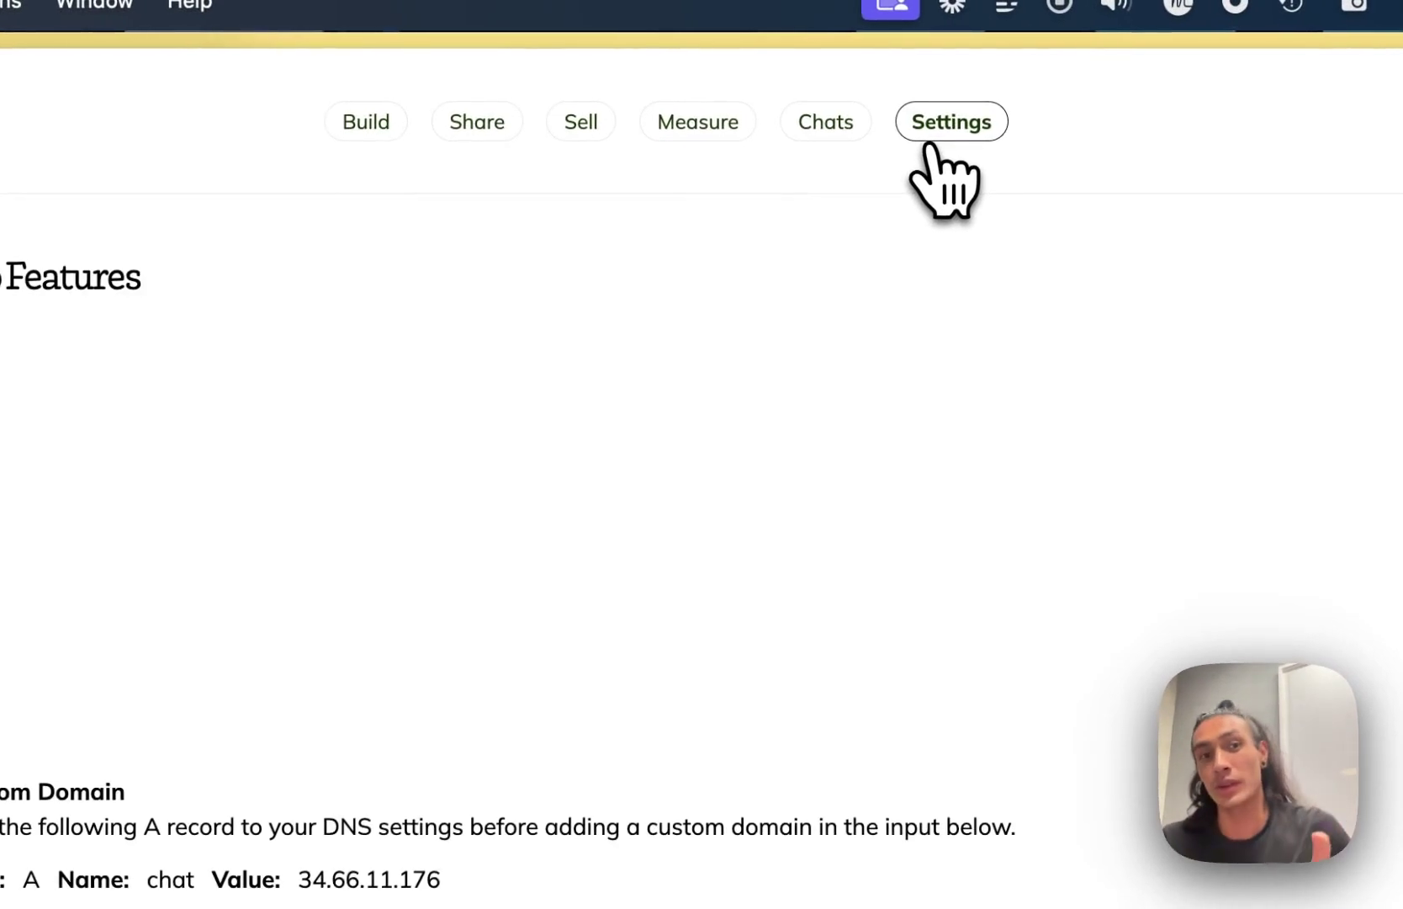